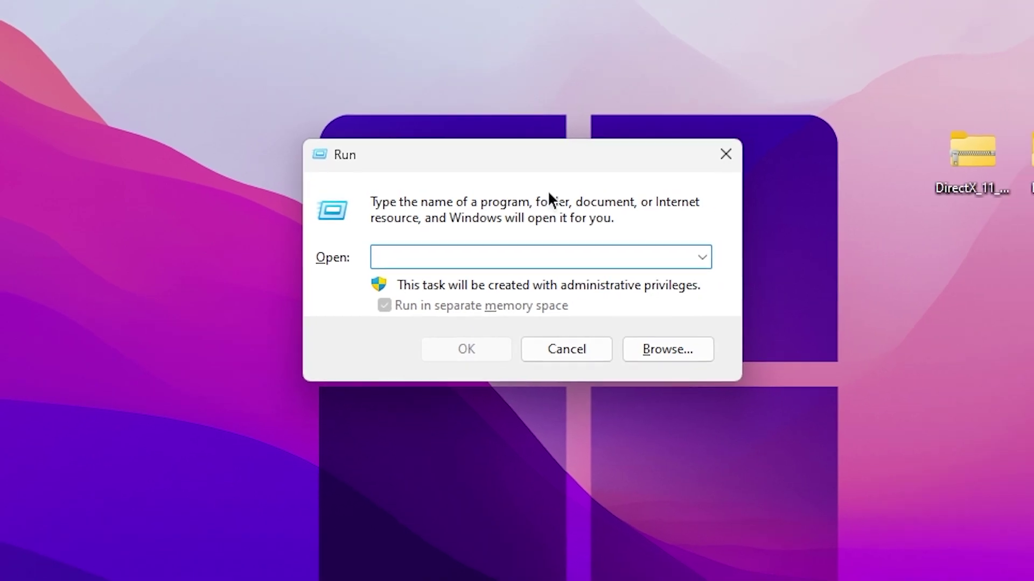
# Step: Open the %localappdata% location through the Run dialog and go to the Saved folder inside FortniteGame
pyautogui.write('%localappdata%')
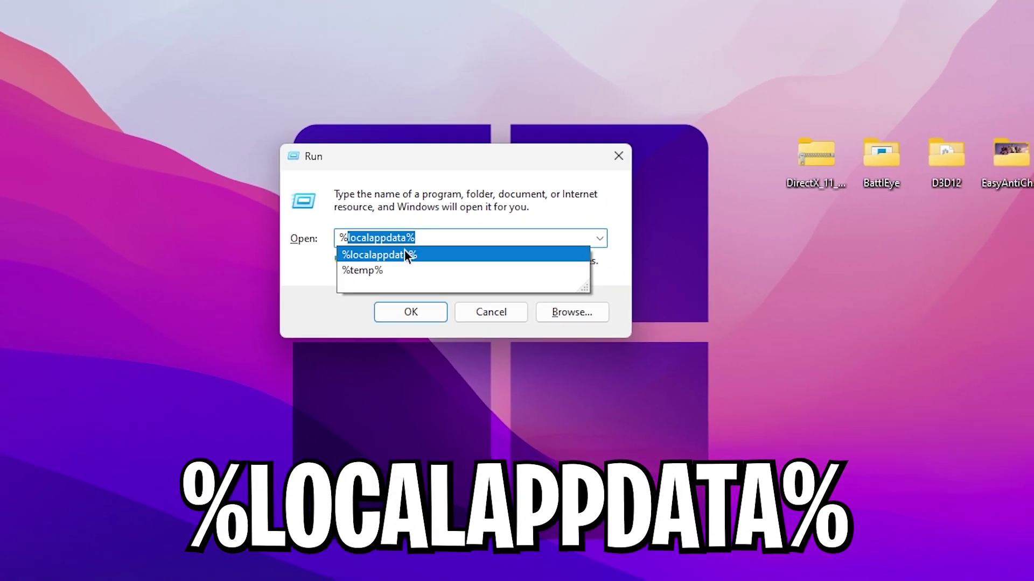
pyautogui.click(415, 261)
pyautogui.click(422, 323)
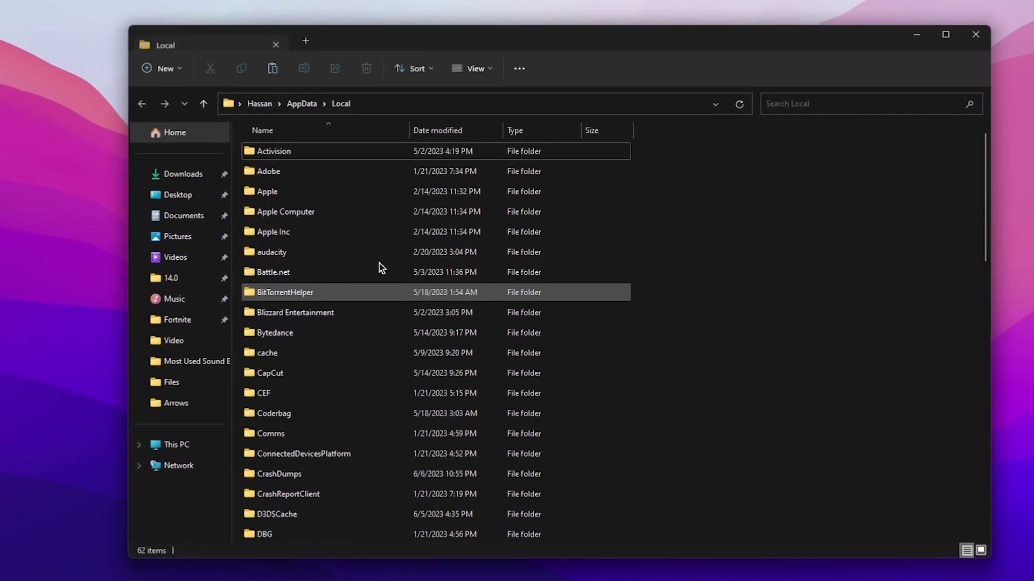
pyautogui.press('f')
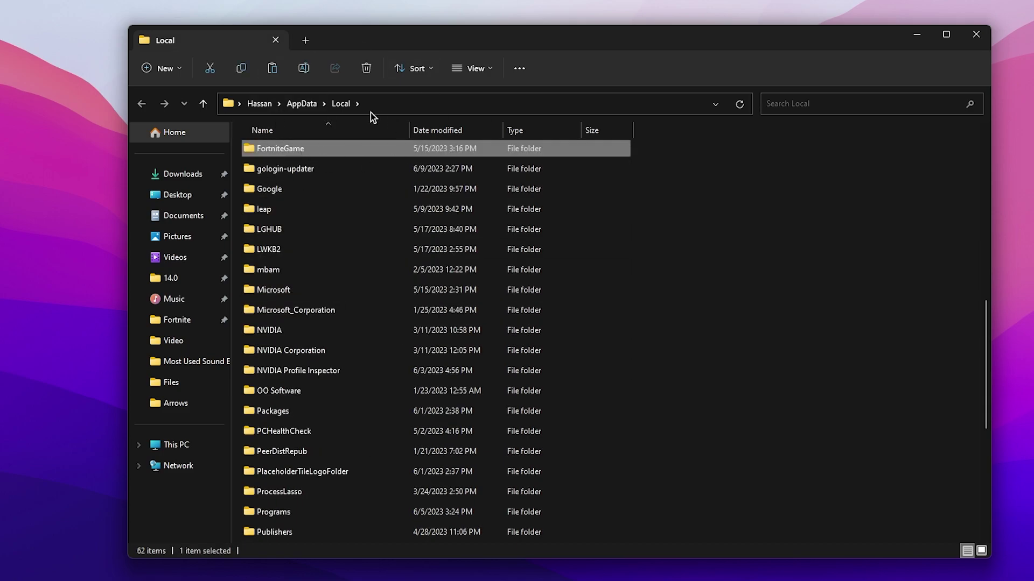
pyautogui.doubleClick(280, 152)
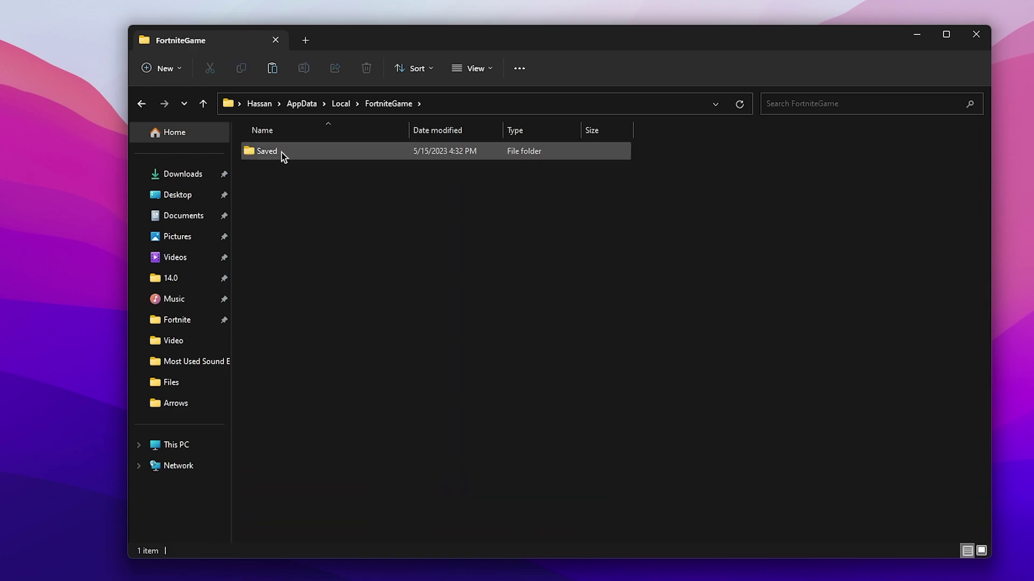
pyautogui.doubleClick(282, 153)
# Step: Check the Demos folder for leftover files and return to the Saved folder
pyautogui.moveTo(301, 176)
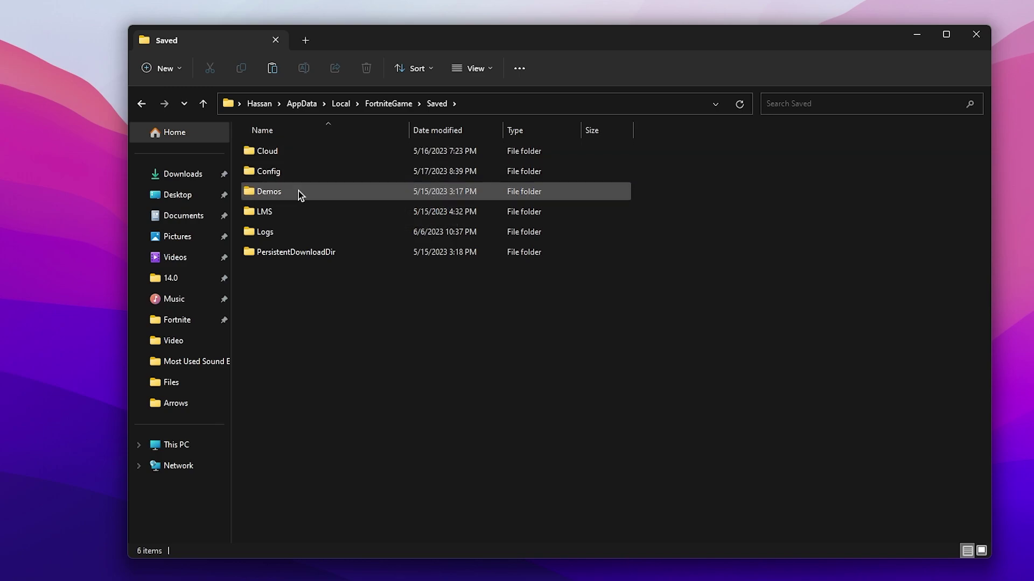
pyautogui.doubleClick(301, 193)
pyautogui.moveTo(266, 164); pyautogui.dragTo(802, 486)
pyautogui.hotkey('alt', 'Left')
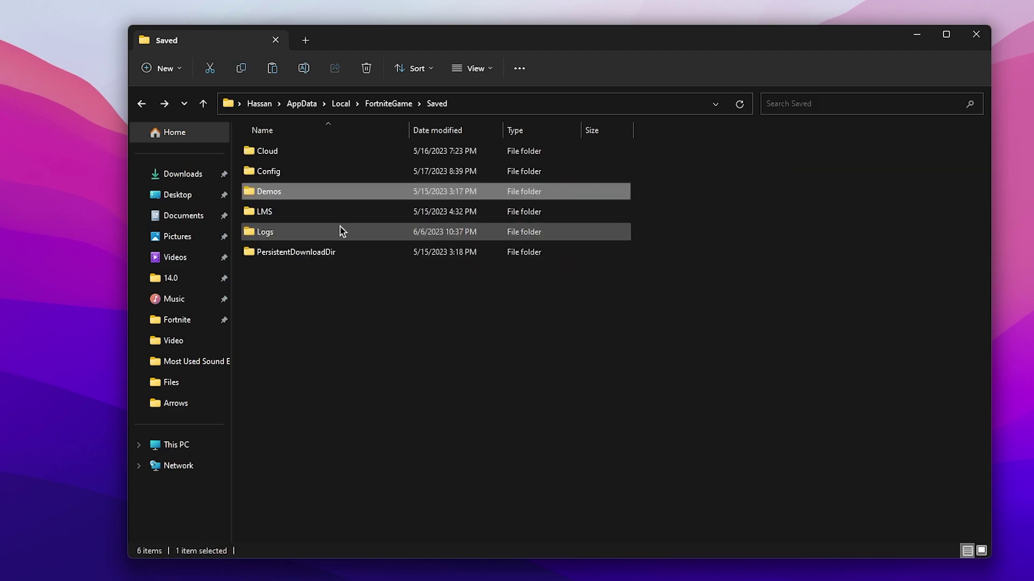
# Step: Delete everything inside the LMS folder of FortniteGame's Saved folder
pyautogui.doubleClick(287, 211)
pyautogui.hotkey('ctrl', 'a')
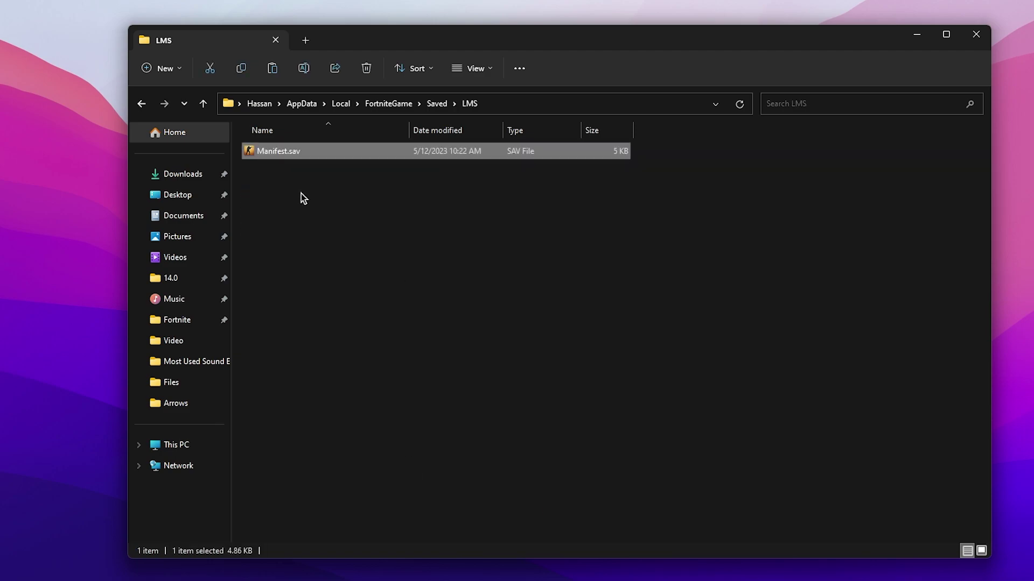
pyautogui.press('Delete')
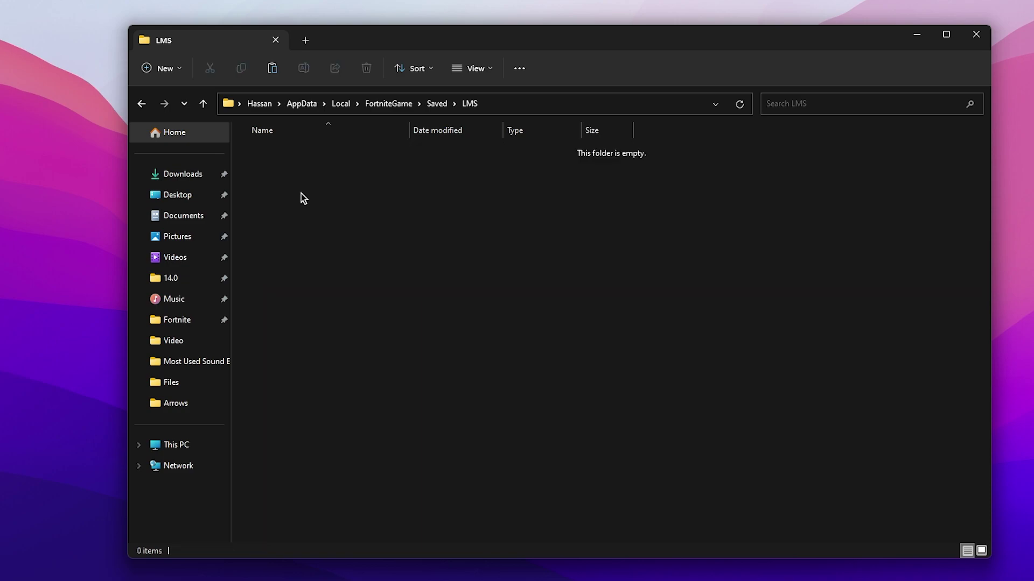
# Step: Delete all files and folders in the Logs folder under Saved, and close the File Explorer window
pyautogui.hotkey('alt', 'Left')
pyautogui.doubleClick(273, 231)
pyautogui.hotkey('ctrl', 'a')
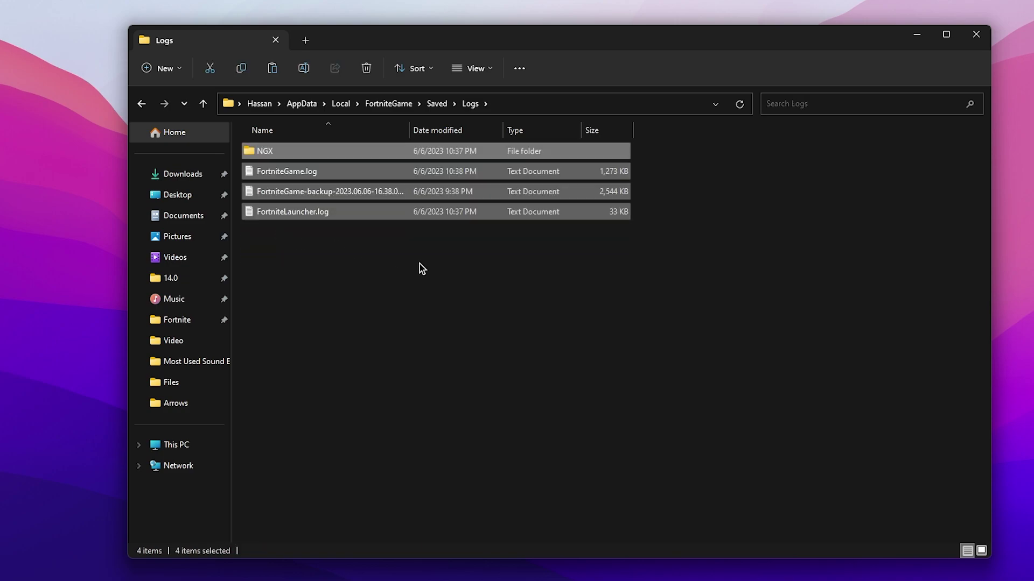
pyautogui.press('Delete')
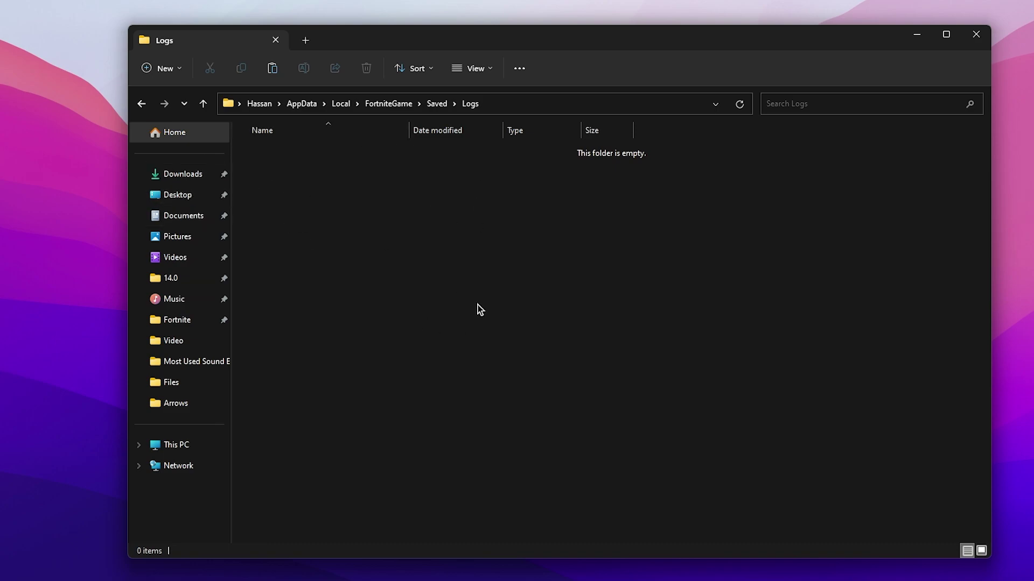
pyautogui.click(976, 39)
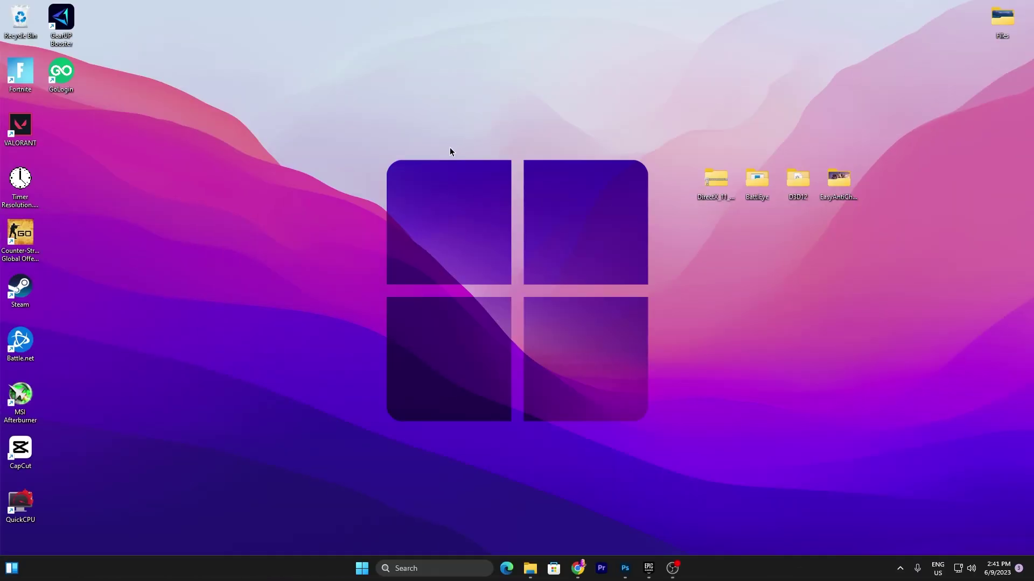
# Step: Open the user's temporary files folder by running %temp% from the Run dialog
pyautogui.press('super+r')
pyautogui.moveTo(203, 428); pyautogui.dragTo(492, 224)
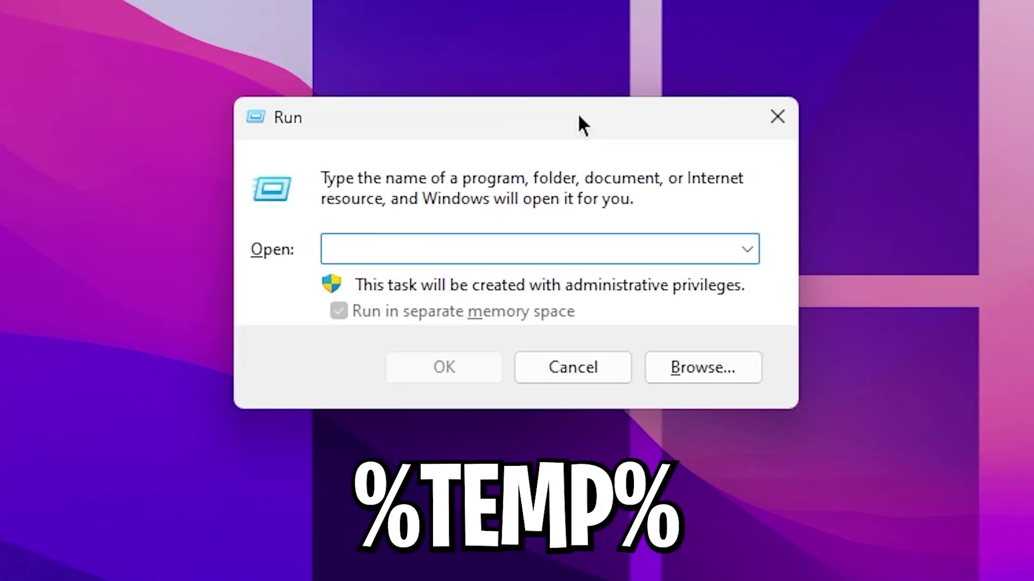
pyautogui.write('%temp%')
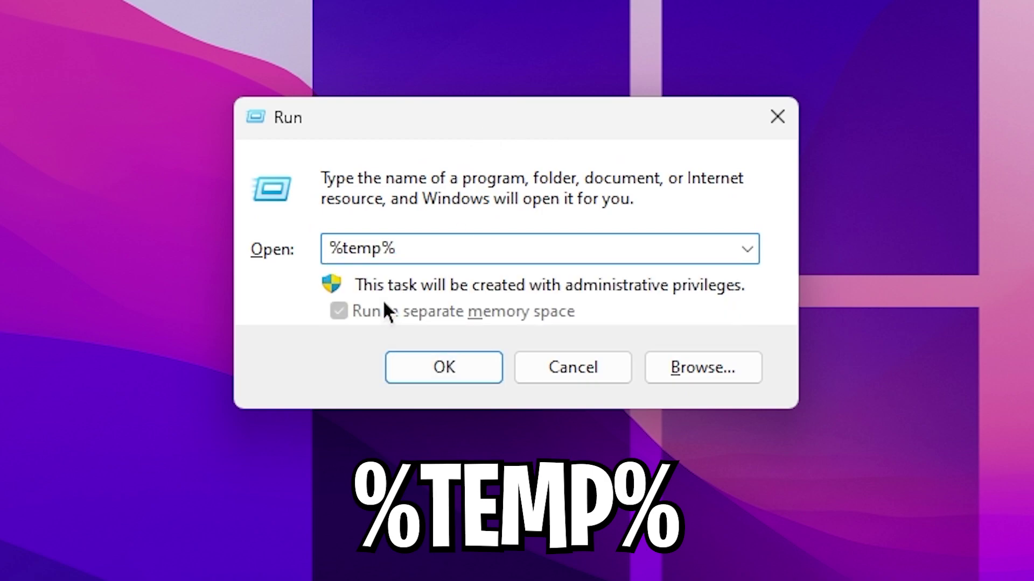
pyautogui.click(366, 300)
pyautogui.click(444, 367)
pyautogui.moveTo(524, 99); pyautogui.dragTo(449, 34)
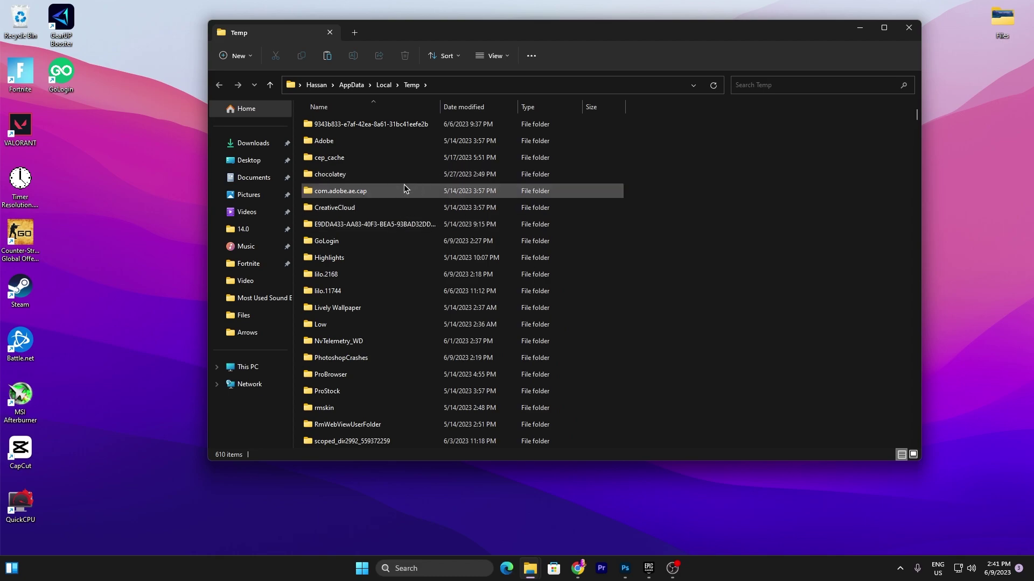
# Step: Delete all Temp folder contents except the Highlights folder, cancel deletion of the in-use items, and close the window
pyautogui.hotkey('ctrl', 'a')
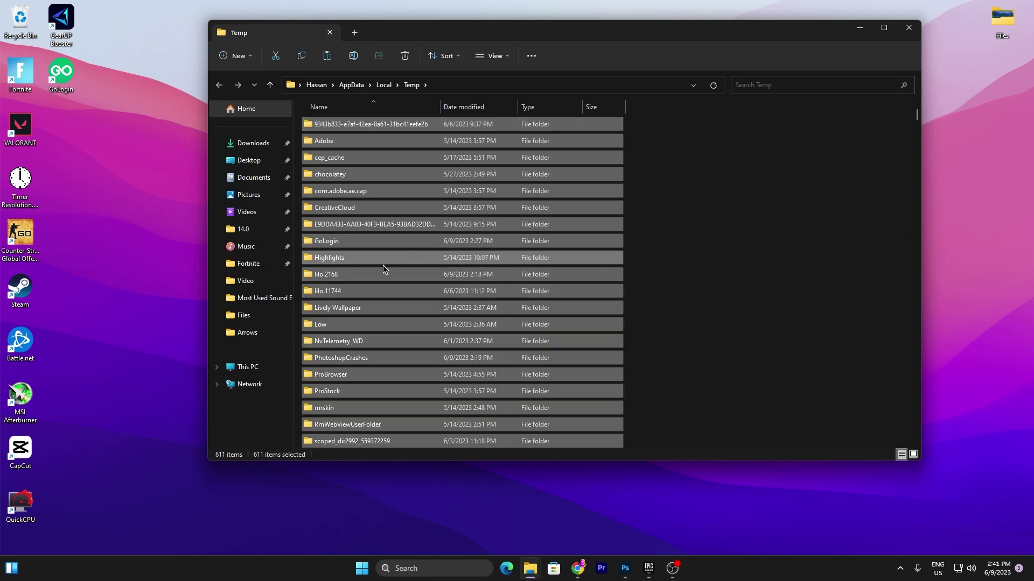
pyautogui.keyDown('ctrl'); pyautogui.click(363, 257); pyautogui.keyUp('ctrl')
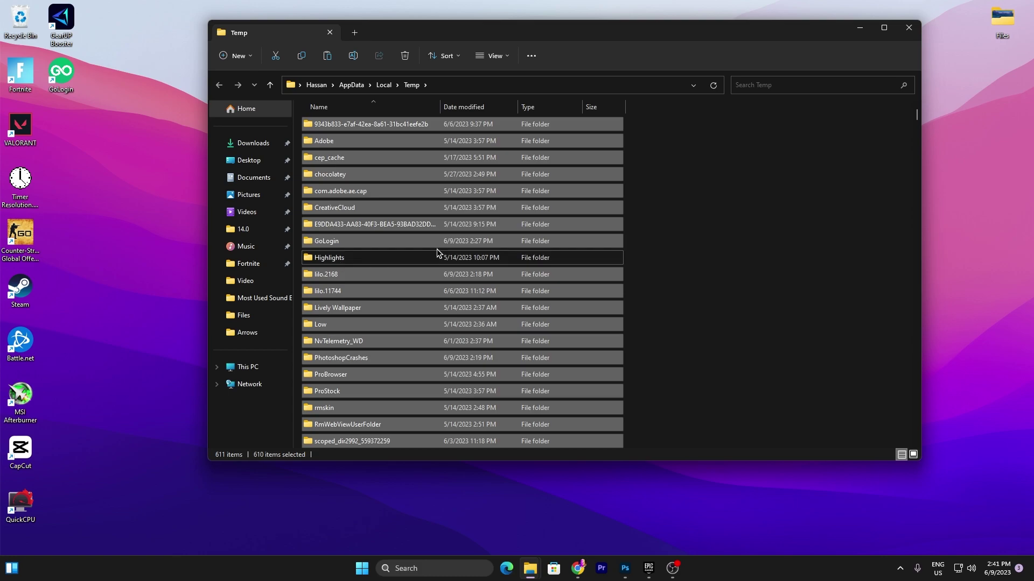
pyautogui.press('Delete')
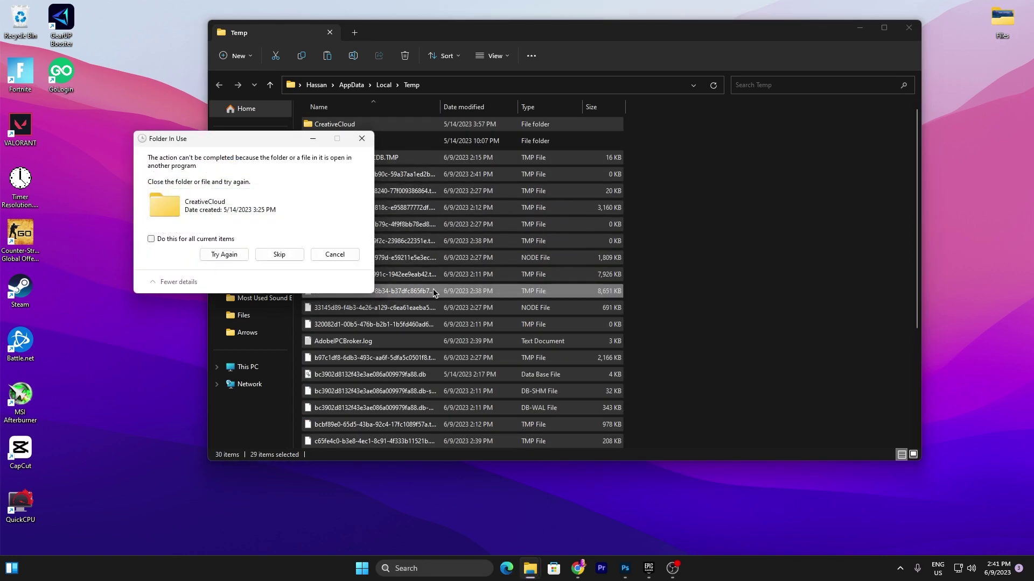
pyautogui.click(333, 254)
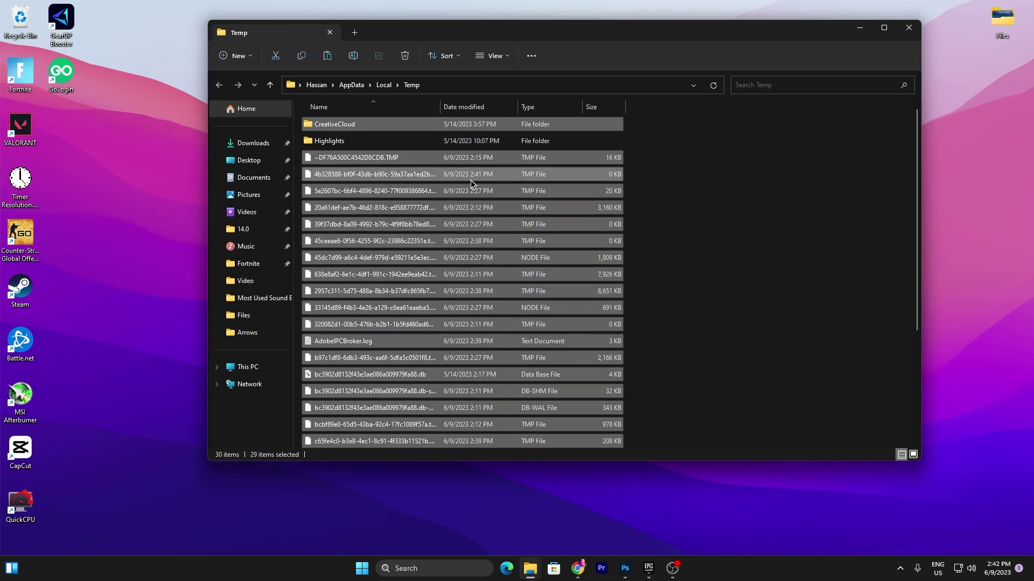
pyautogui.click(908, 27)
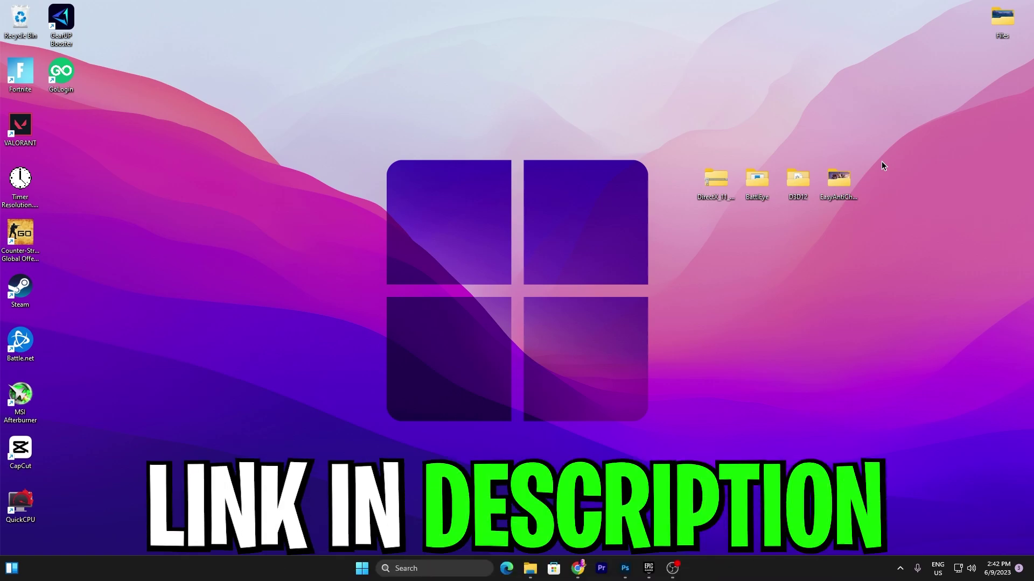
# Step: Switch to Chrome, find the pack download link in the "How PROS Get ZERO Input Delay In Fortnite!" post, and minimize the browser
pyautogui.click(580, 570)
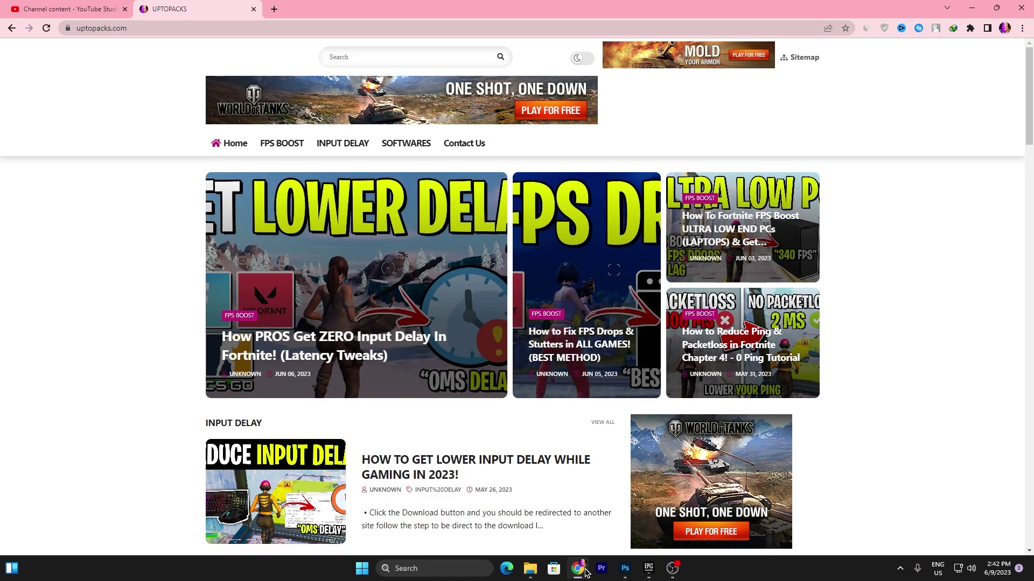
pyautogui.click(407, 301)
pyautogui.scroll(-4, 521, 275)
pyautogui.scroll(-5, 521, 276)
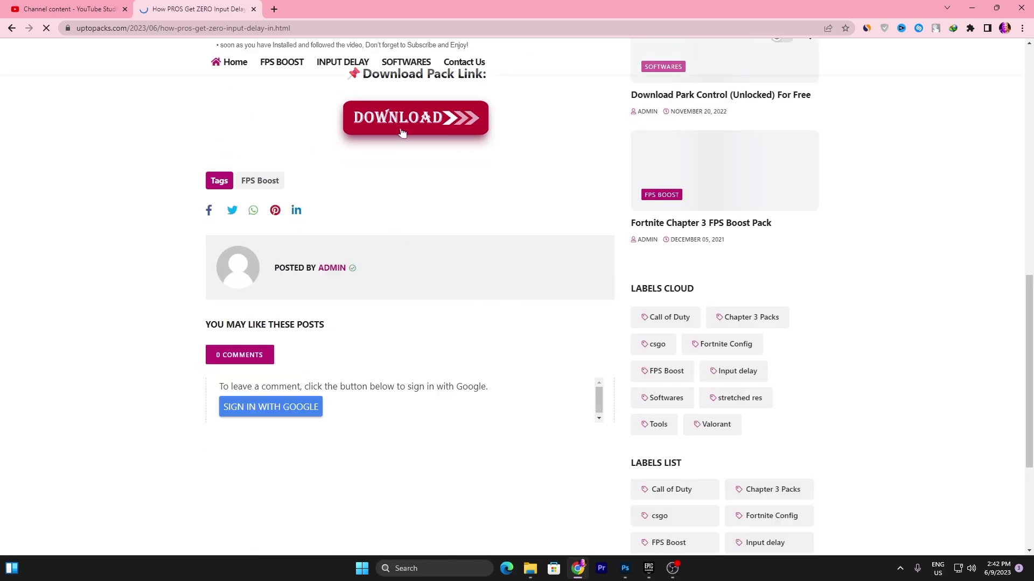
pyautogui.click(972, 8)
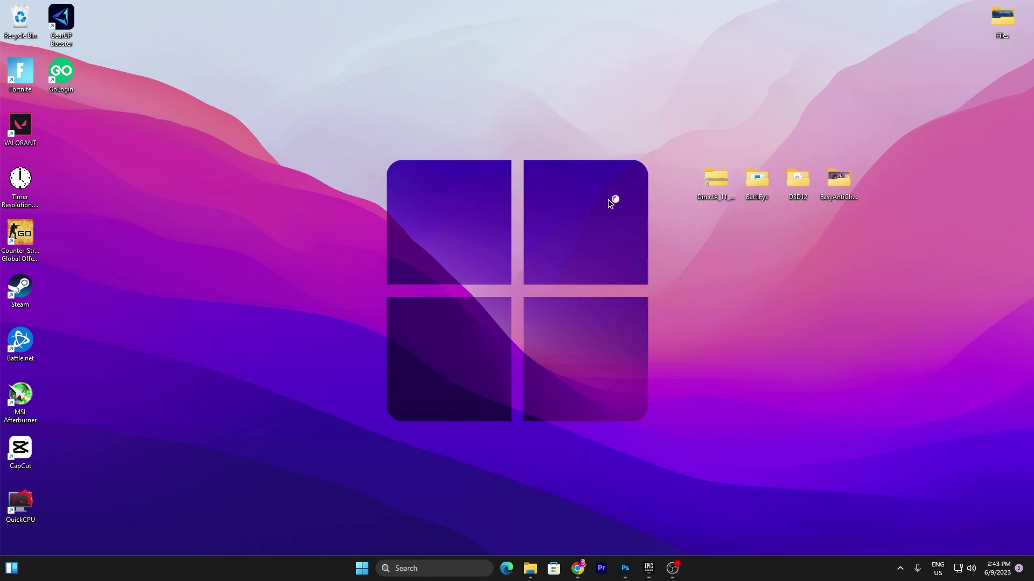
# Step: Extract the DirectX_11_Setup zip archive to the suggested DirectX_11_Setup folder on the desktop
pyautogui.rightClick(715, 179)
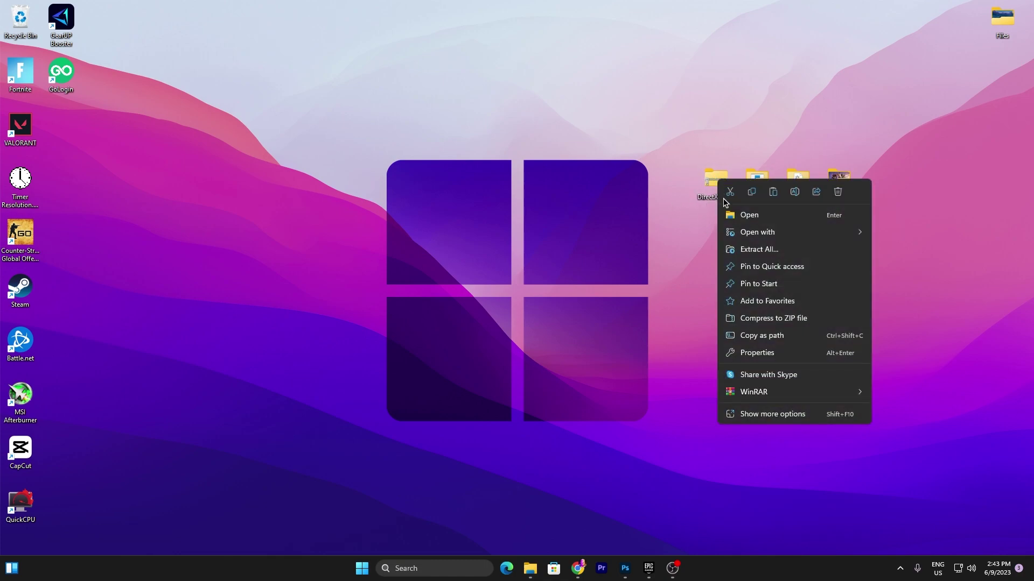
pyautogui.click(752, 250)
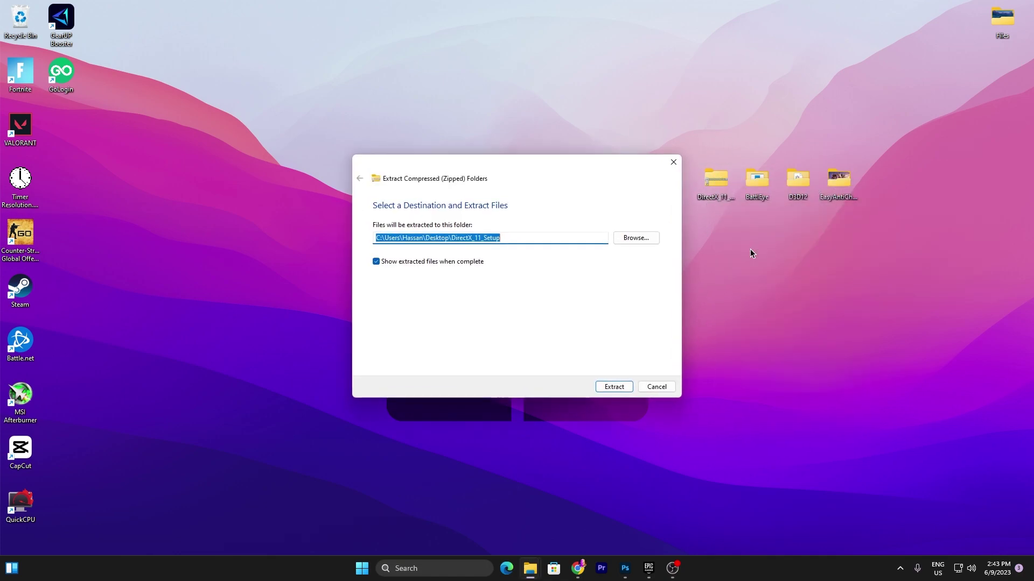
pyautogui.click(614, 388)
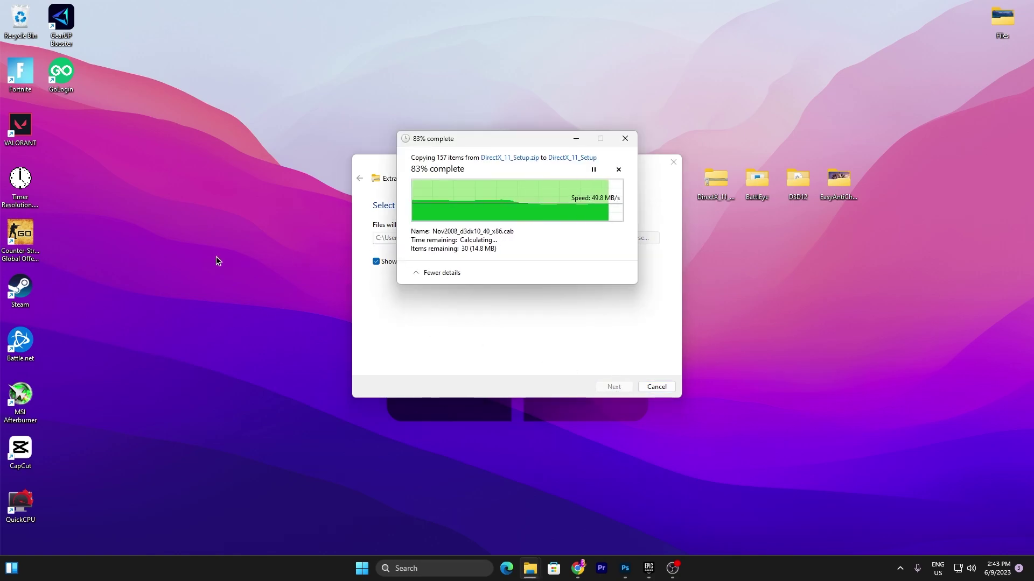
# Step: Run DXSETUP.exe from the extracted folder, accept the license agreement, and start the DirectX installation
pyautogui.scroll(-12, 393, 186)
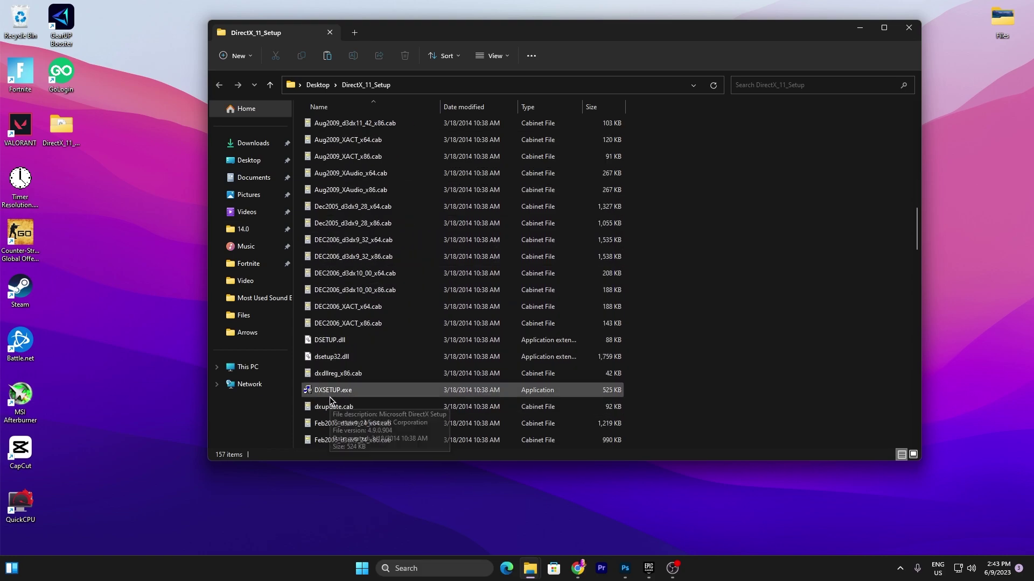
pyautogui.doubleClick(330, 398)
pyautogui.click(214, 240)
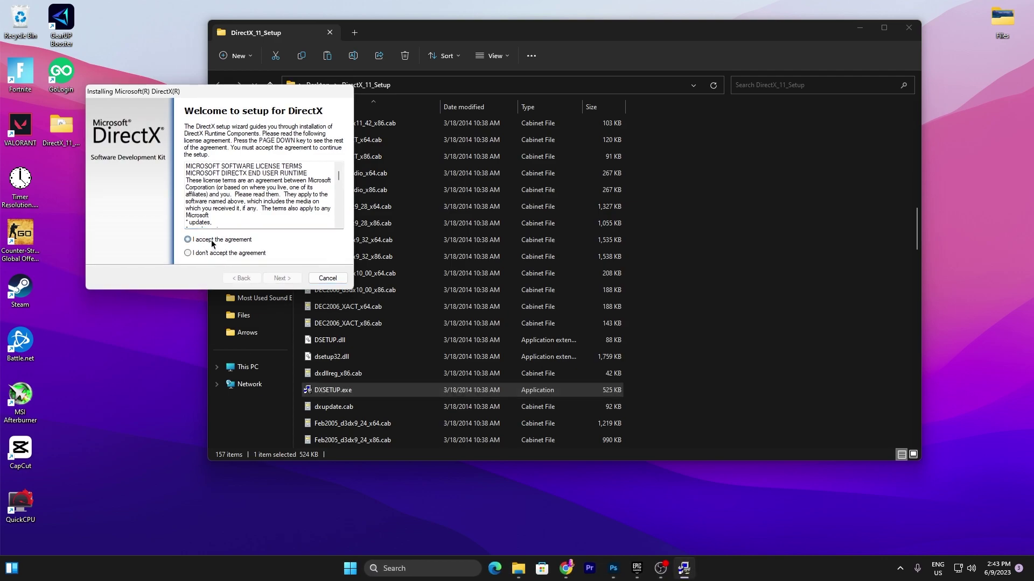
pyautogui.click(277, 278)
pyautogui.click(277, 278)
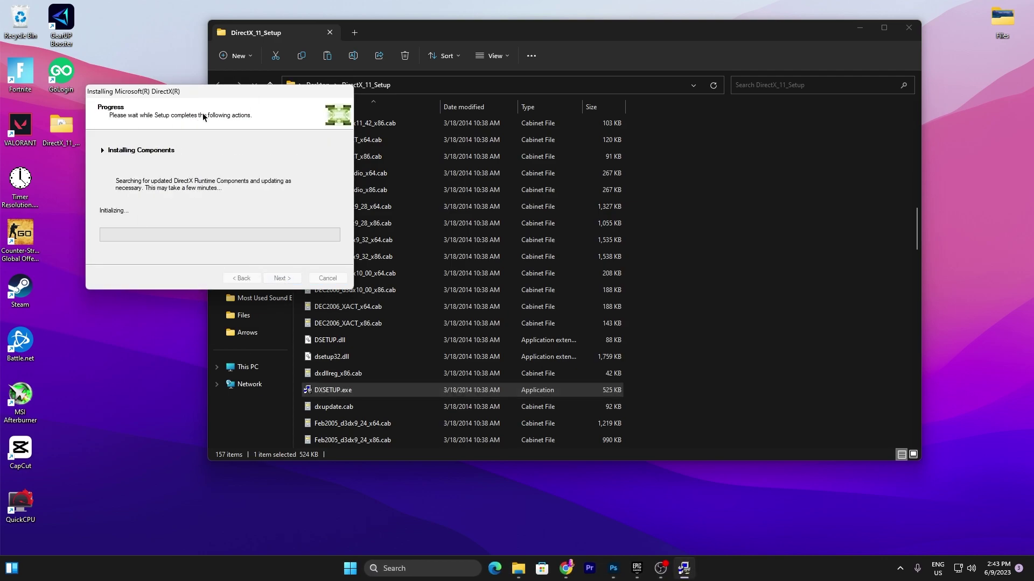
# Step: Close the DirectX_11_Setup folder window and move the DirectX installer clear of the desktop folders
pyautogui.moveTo(168, 97); pyautogui.dragTo(457, 156)
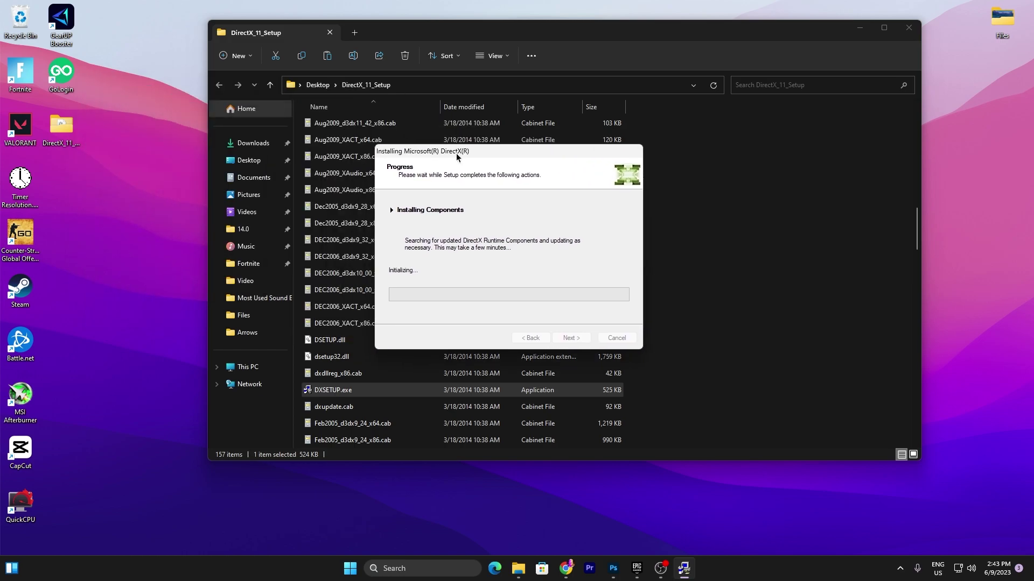
pyautogui.click(911, 32)
pyautogui.click(910, 32)
pyautogui.moveTo(526, 153); pyautogui.dragTo(317, 109)
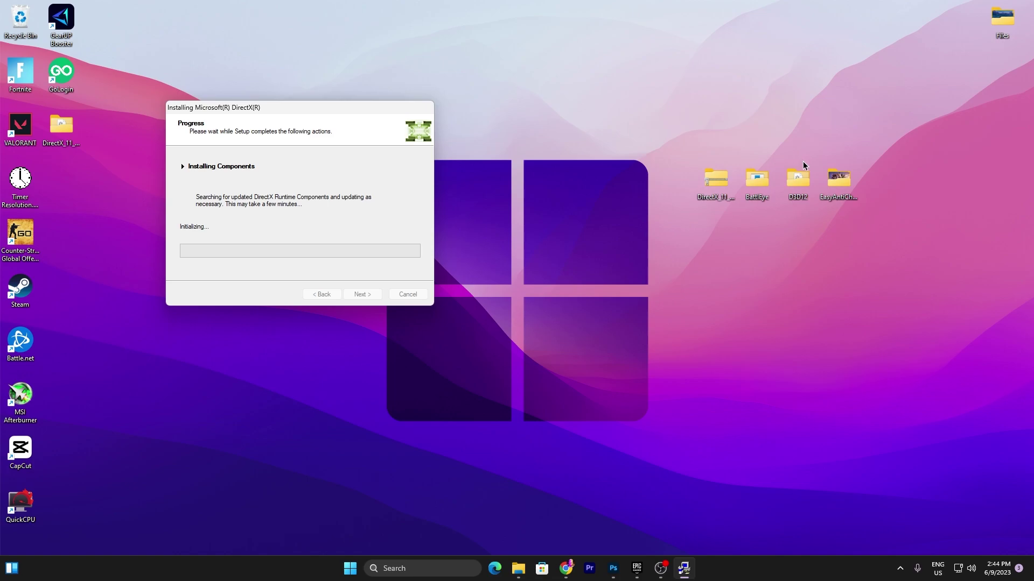
# Step: Cut the BattlEye, D3D12 and EasyAntiCheat folders from the desktop
pyautogui.click(913, 201)
pyautogui.moveTo(891, 213); pyautogui.dragTo(700, 168)
pyautogui.rightClick(762, 179)
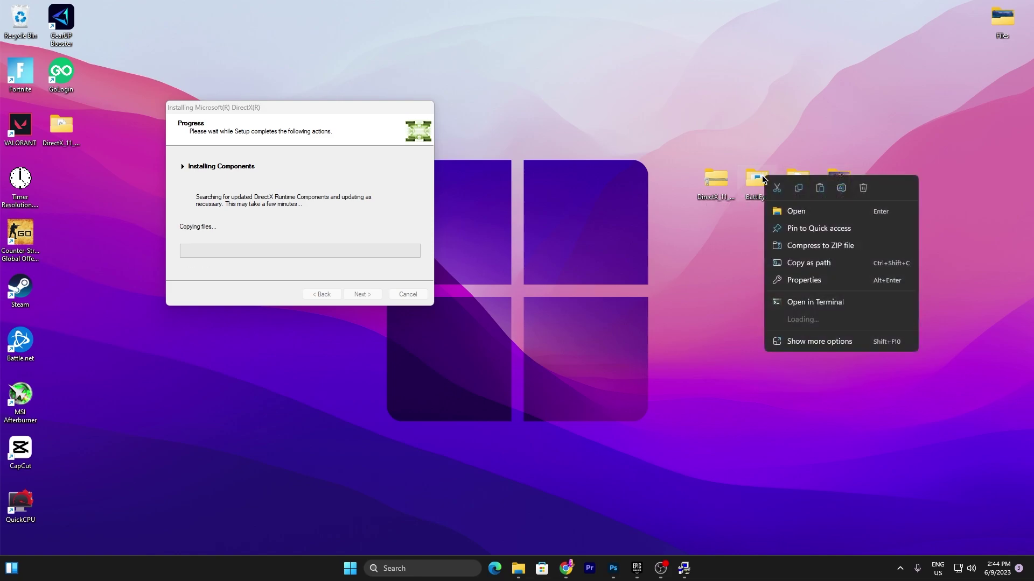
pyautogui.click(802, 341)
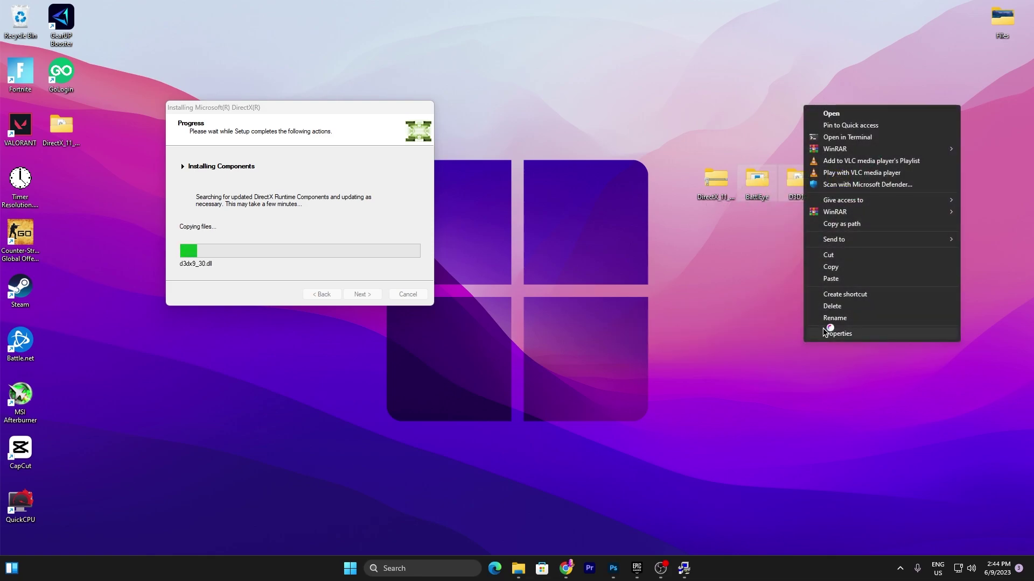
pyautogui.click(828, 255)
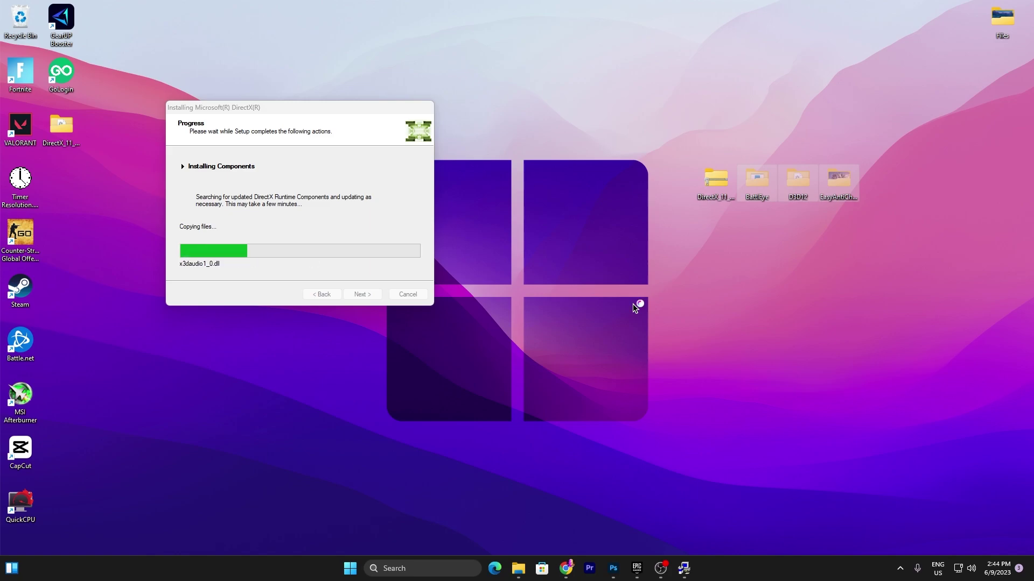
# Step: Open the folder C:\Program Files\Epic Games\Fortnite\FortniteGame\Binaries\Win64 in File Explorer
pyautogui.click(517, 568)
pyautogui.click(280, 391)
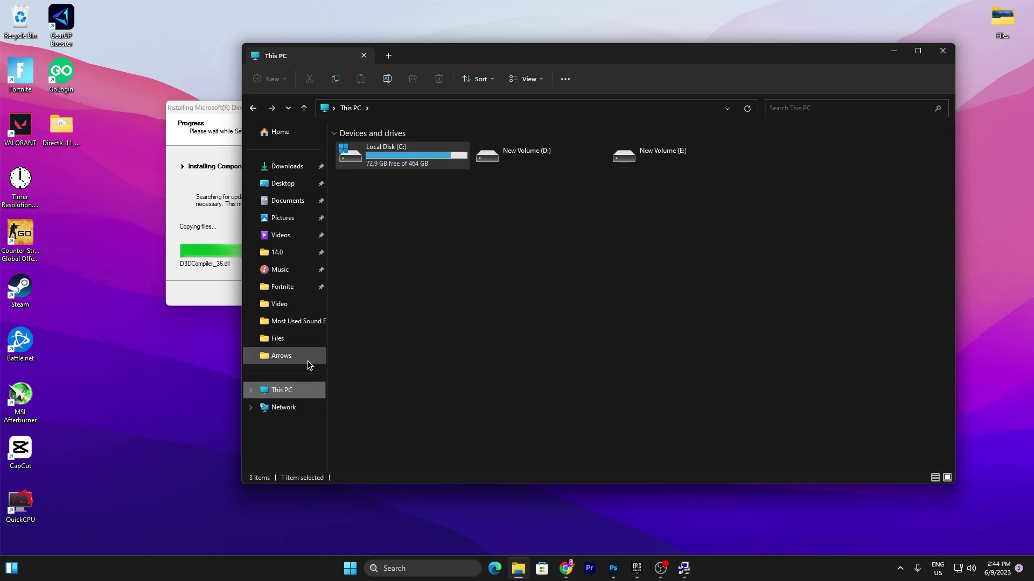
pyautogui.doubleClick(391, 155)
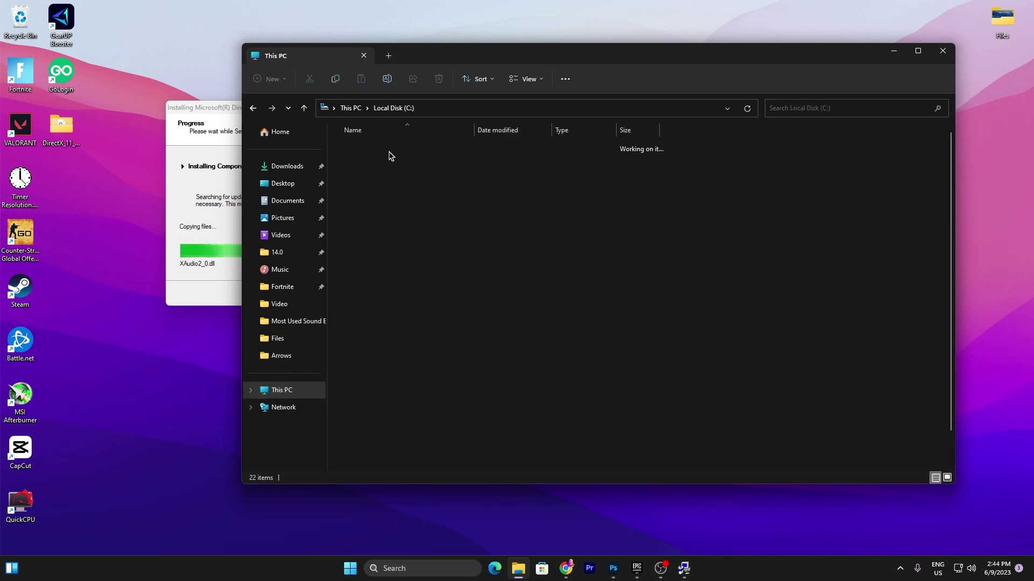
pyautogui.doubleClick(370, 263)
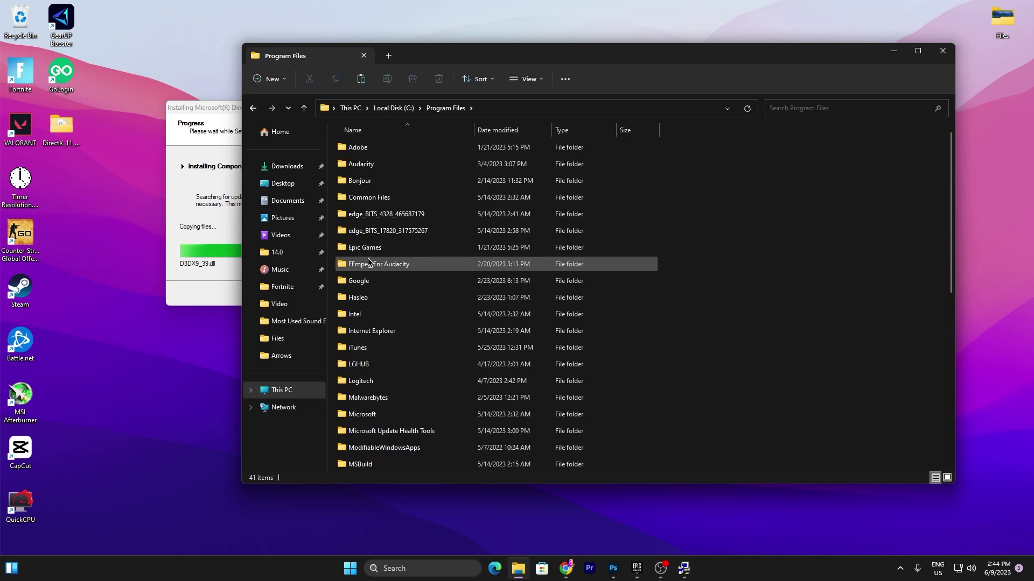
pyautogui.doubleClick(367, 248)
pyautogui.doubleClick(366, 147)
pyautogui.doubleClick(369, 197)
pyautogui.doubleClick(375, 154)
pyautogui.doubleClick(377, 163)
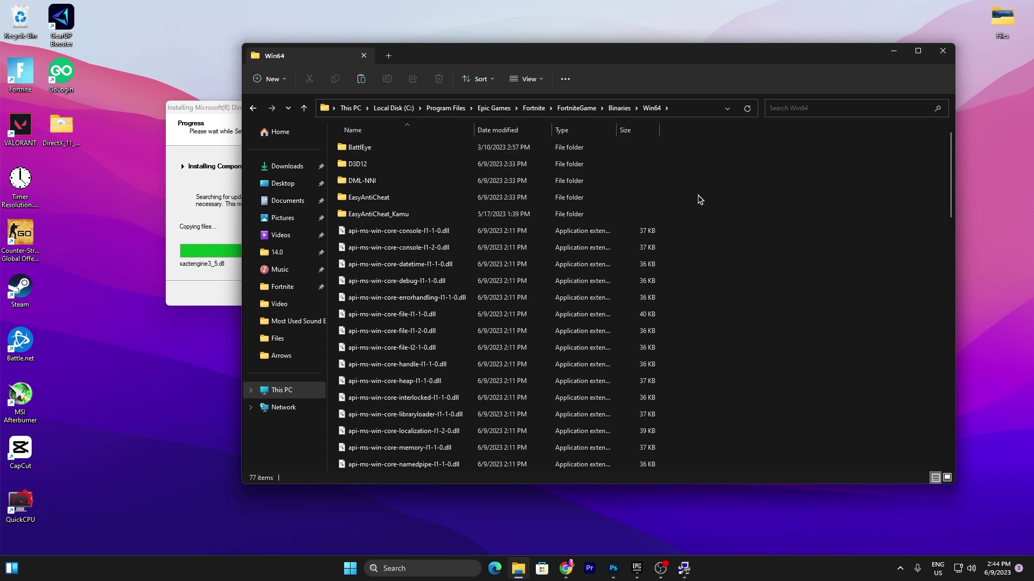
# Step: Paste the cut BattlEye, D3D12 and EasyAntiCheat folders into Win64, replacing the existing files, and finish the DirectX installer
pyautogui.rightClick(815, 205)
pyautogui.click(859, 365)
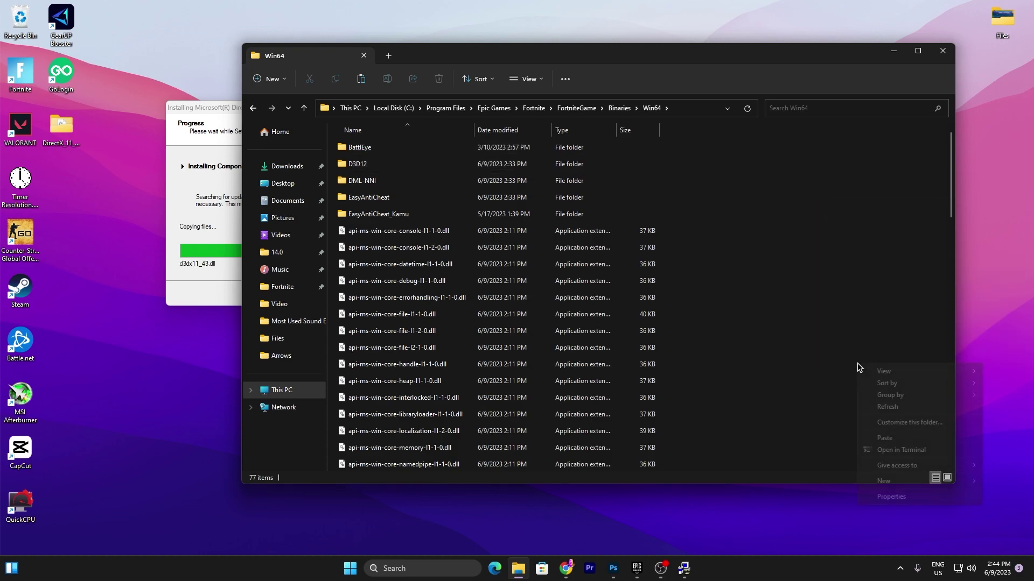
pyautogui.click(885, 438)
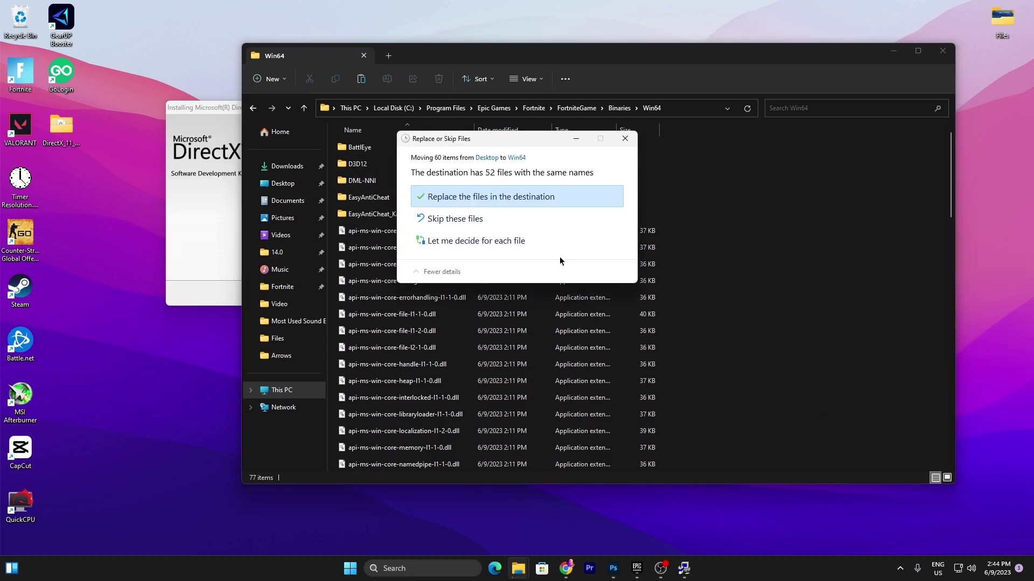
pyautogui.click(450, 196)
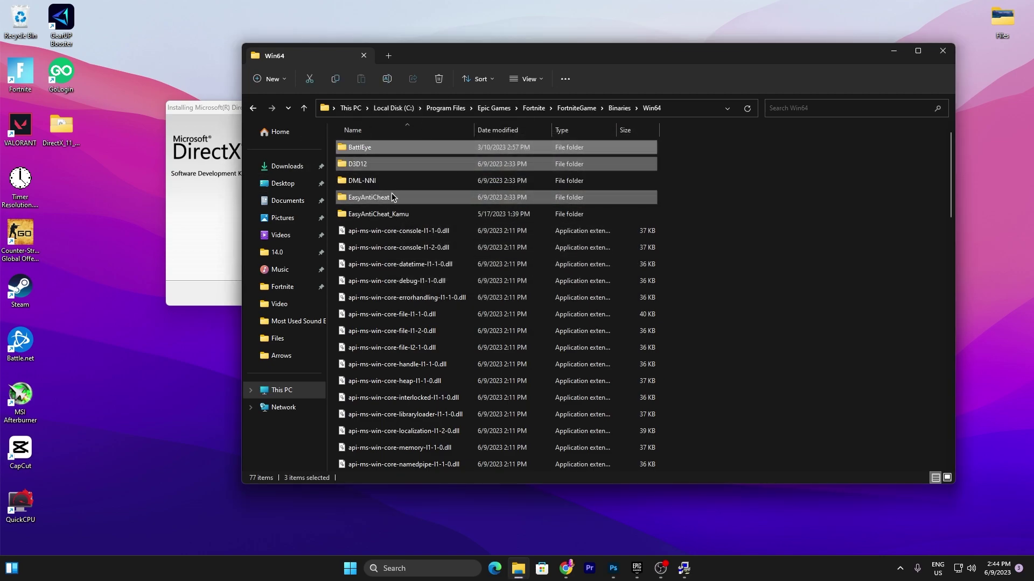
pyautogui.click(942, 51)
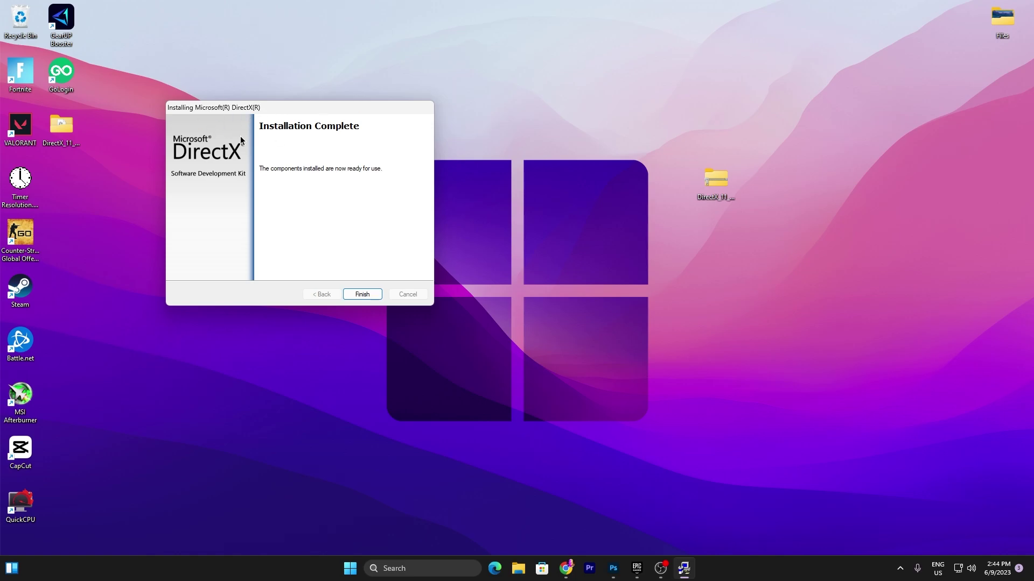
pyautogui.click(369, 295)
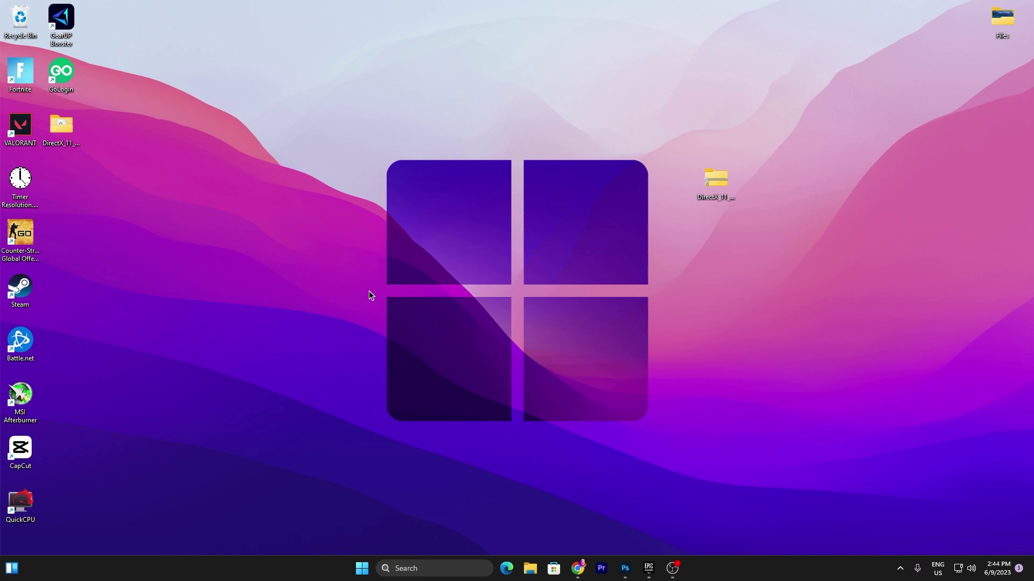
# Step: Open the Windows Gaming settings and check the Xbox Game Bar controller option and the Game Mode switch
pyautogui.click(371, 569)
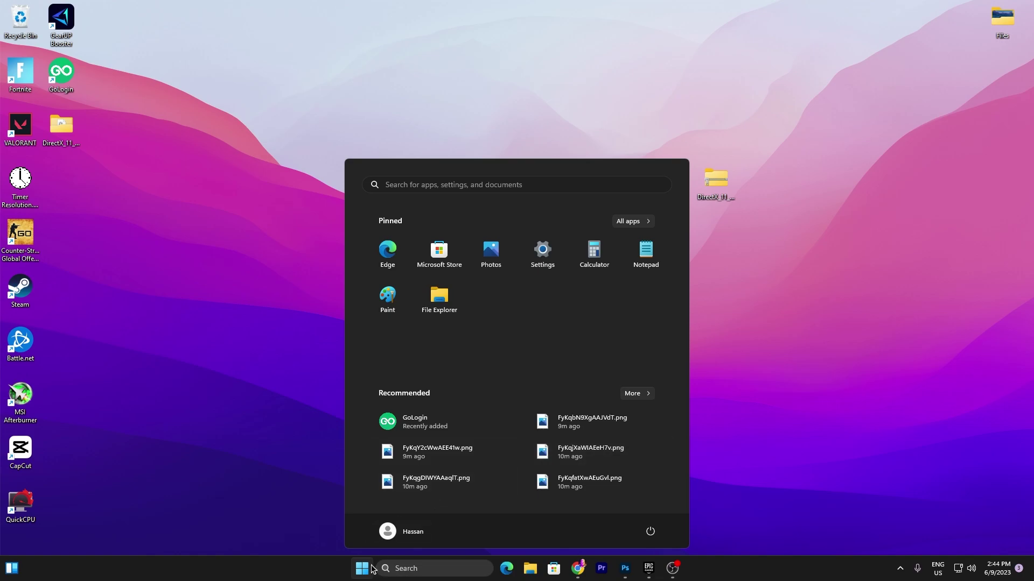
pyautogui.click(529, 245)
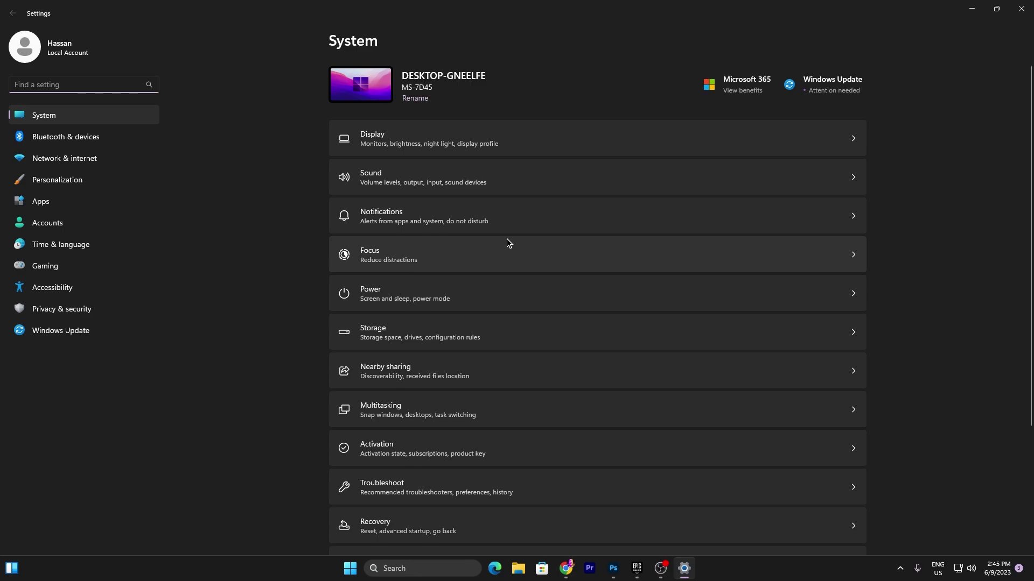
pyautogui.click(73, 261)
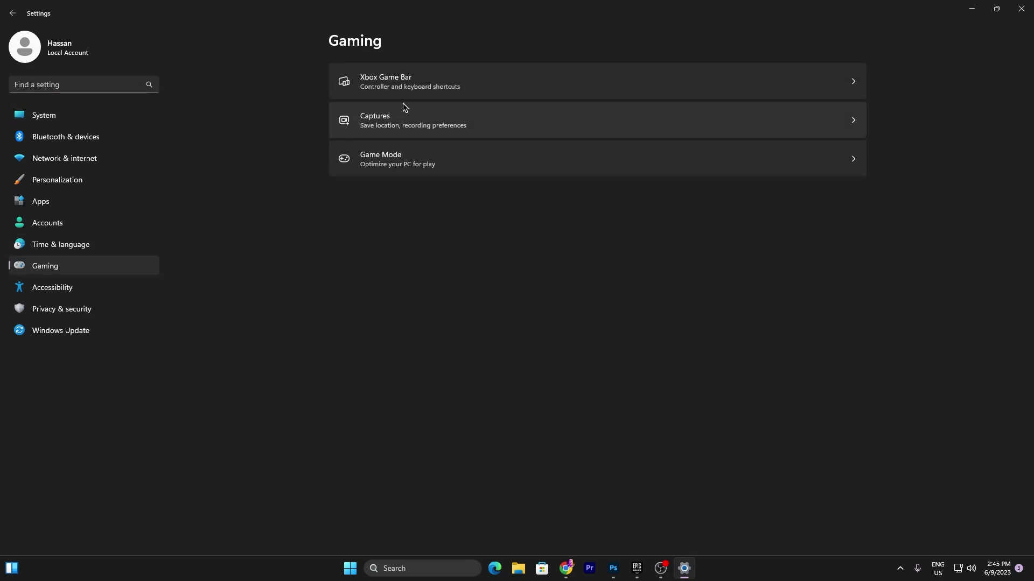
pyautogui.click(398, 80)
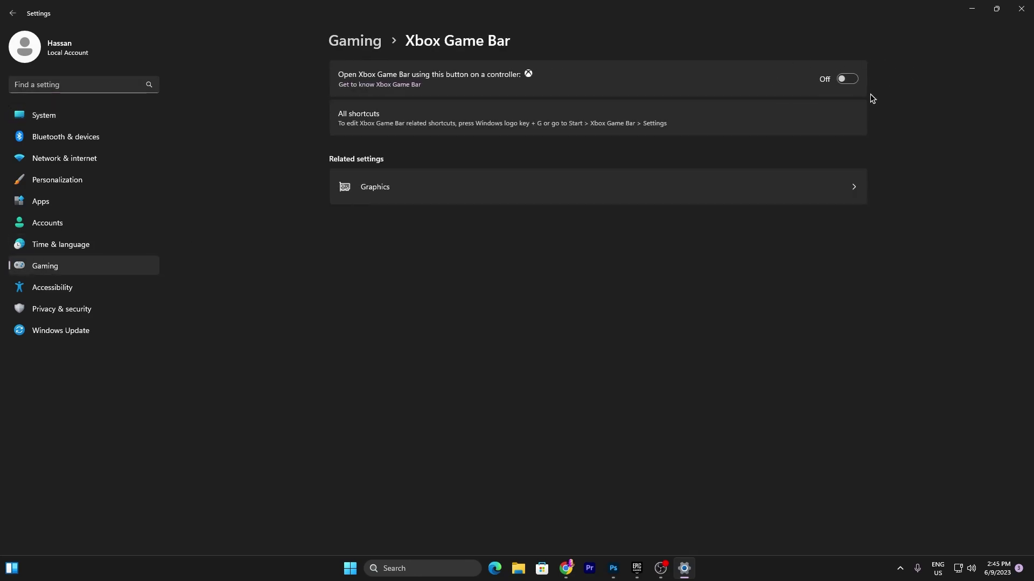
pyautogui.click(91, 269)
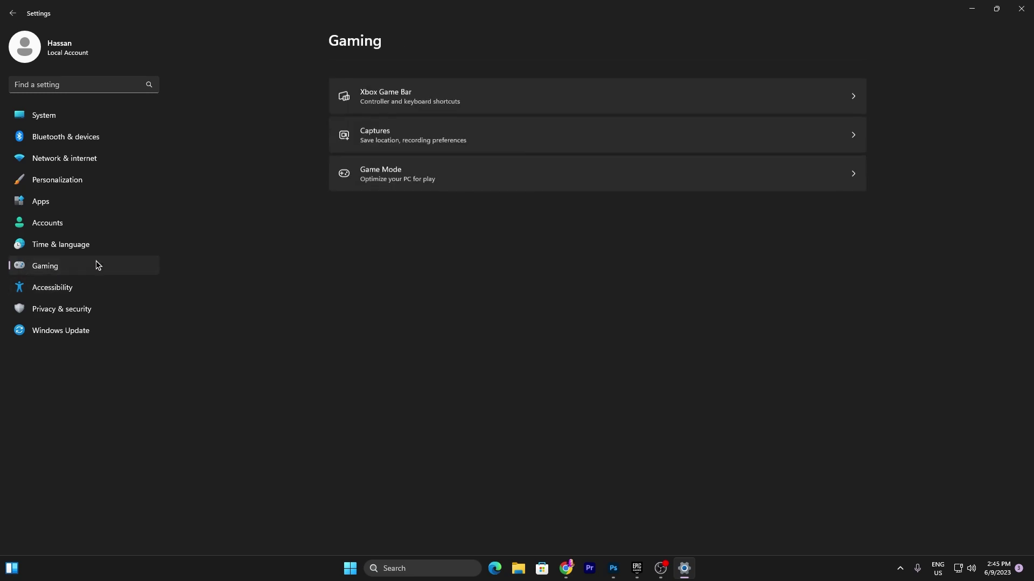
pyautogui.click(399, 164)
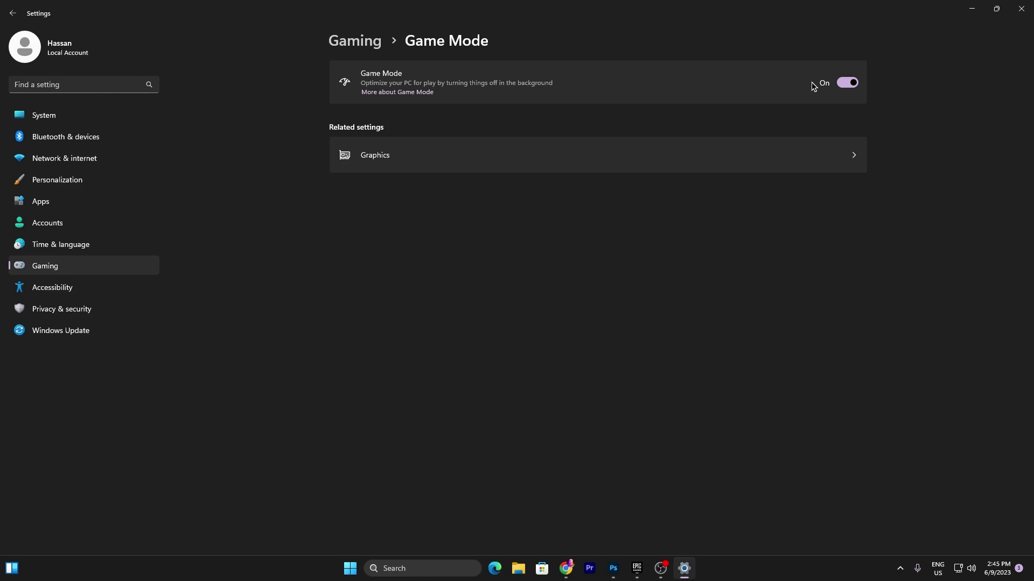
# Step: Download and install all available updates from Windows Update
pyautogui.click(56, 338)
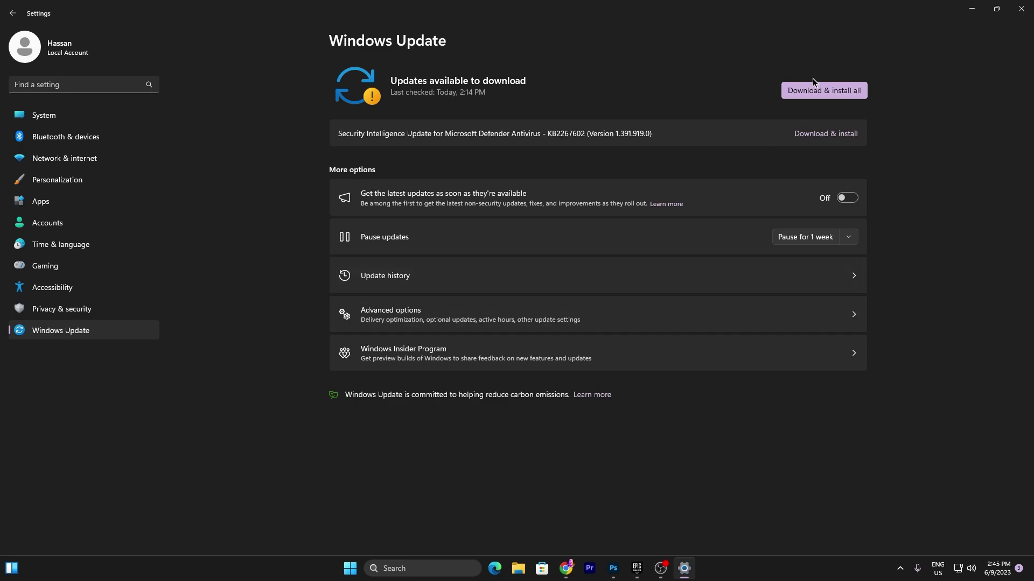
pyautogui.click(810, 92)
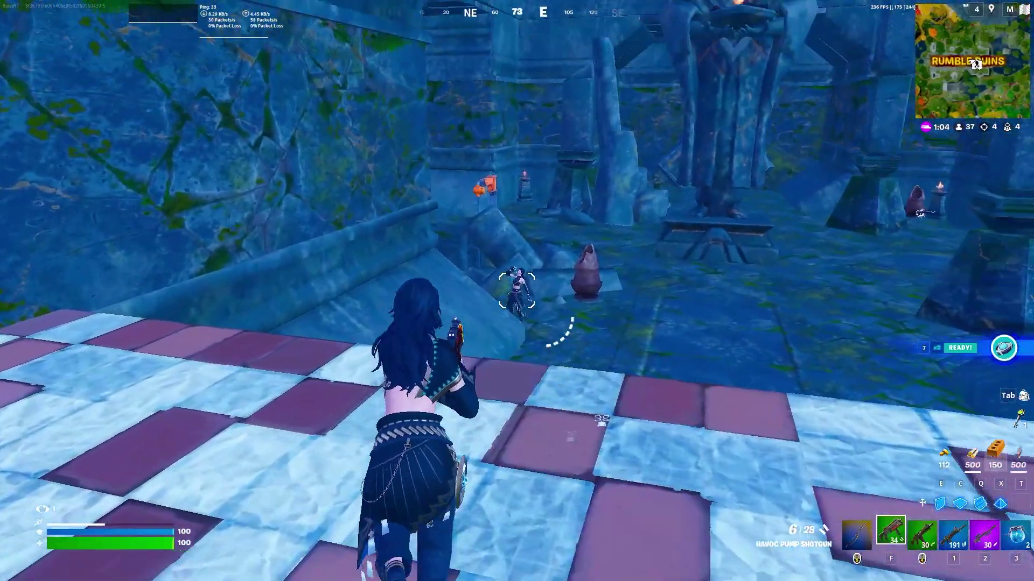
pyautogui.press('4')
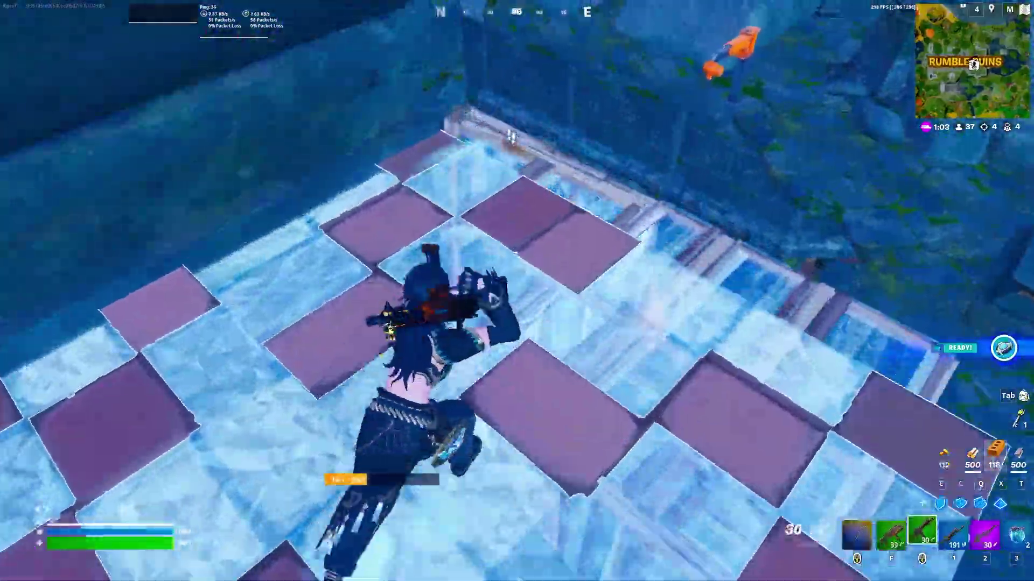
pyautogui.press('q')
pyautogui.click(517, 290)
pyautogui.scroll(1, 517, 291)
pyautogui.click(517, 291)
pyautogui.press('e')
pyautogui.press('f')
pyautogui.click(517, 290)
pyautogui.press('g')
pyautogui.press('1')
pyautogui.press('q')
pyautogui.click(517, 291)
pyautogui.press('f')
pyautogui.click(517, 291)
pyautogui.press('q')
pyautogui.click(517, 291)
pyautogui.press('g')
pyautogui.press('1')
pyautogui.press('g')
pyautogui.click(517, 290)
pyautogui.press('f')
pyautogui.click(517, 290)
pyautogui.press('e')
pyautogui.click(517, 291)
pyautogui.click(517, 291)
pyautogui.press('e')
pyautogui.click(517, 291)
pyautogui.press('g')
pyautogui.click(517, 290)
pyautogui.click(517, 291)
pyautogui.press('x')
pyautogui.click(517, 291)
pyautogui.press('f')
pyautogui.press('e')
pyautogui.click(517, 291)
pyautogui.click(517, 291)
pyautogui.press('f')
pyautogui.press('v')
pyautogui.press('v')
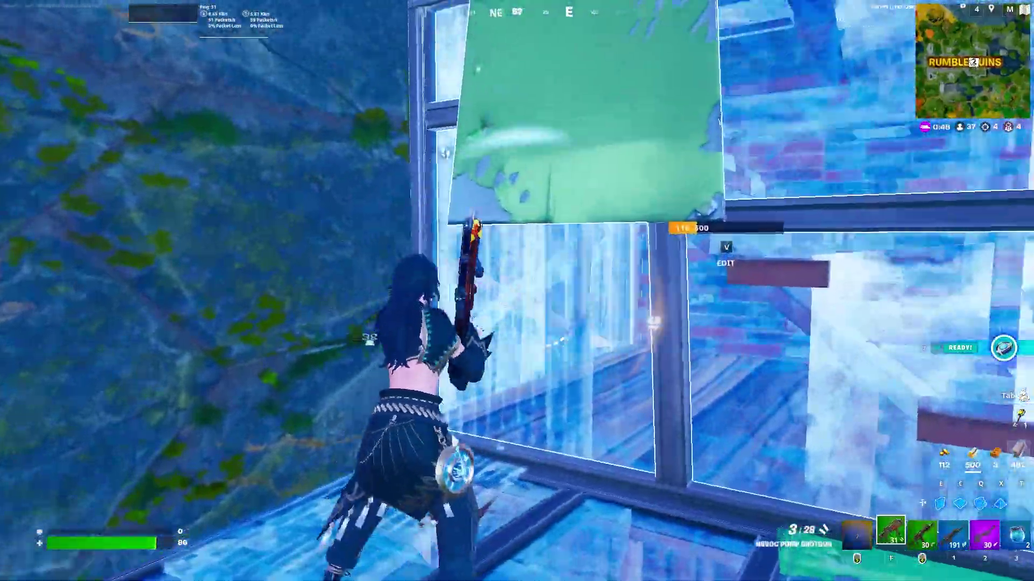
pyautogui.press('c')
pyautogui.click(516, 291)
pyautogui.press('e')
pyautogui.click(517, 291)
pyautogui.press('3')
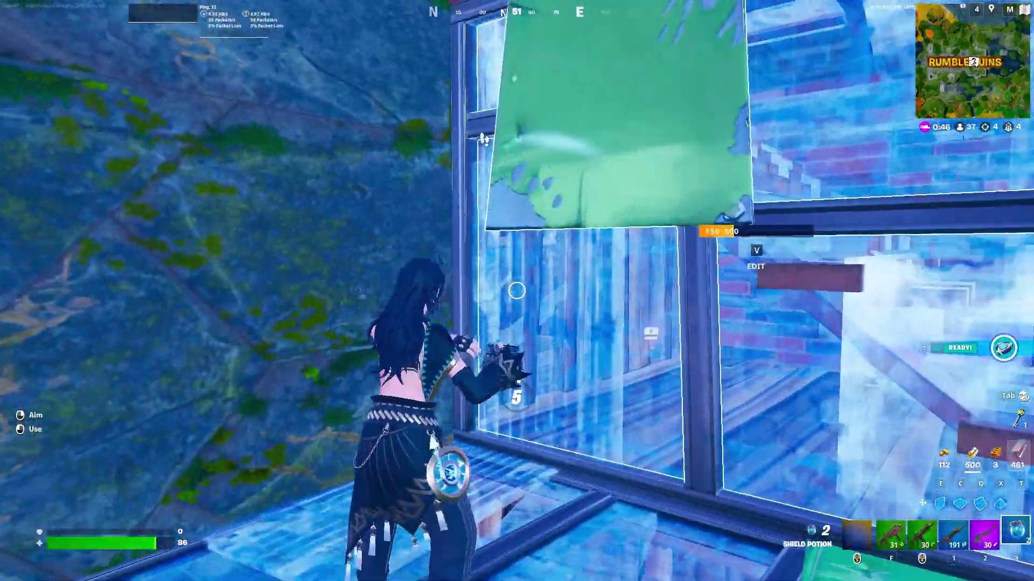